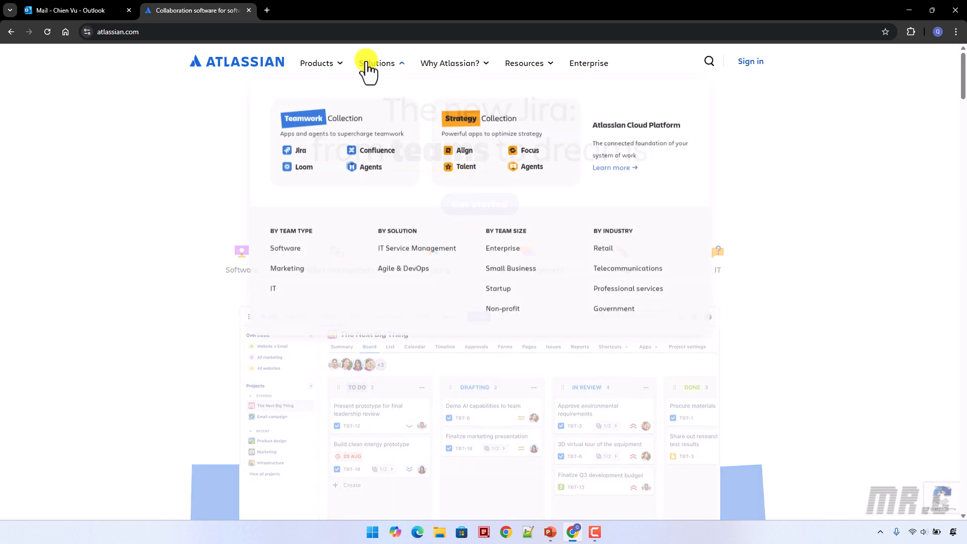
- Open the overview of all Atlassian apps, look through the product list and go to the Jira product page
mouse_move(331, 69)
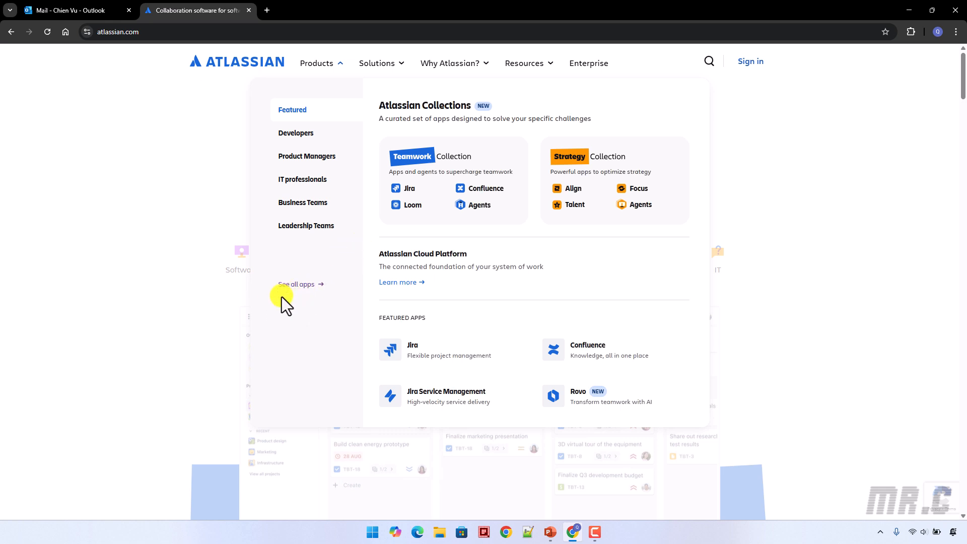
left_click(305, 284)
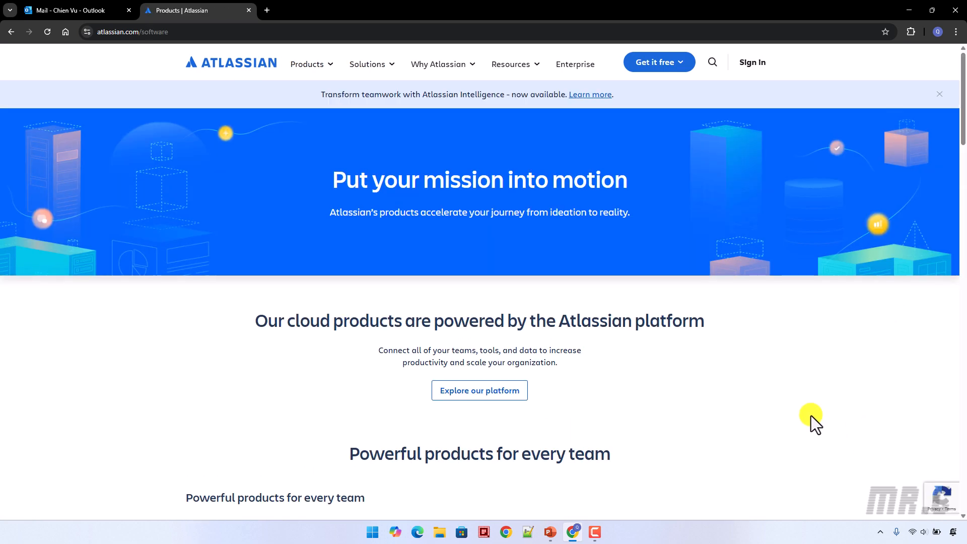
scroll(811, 415, "down", 4)
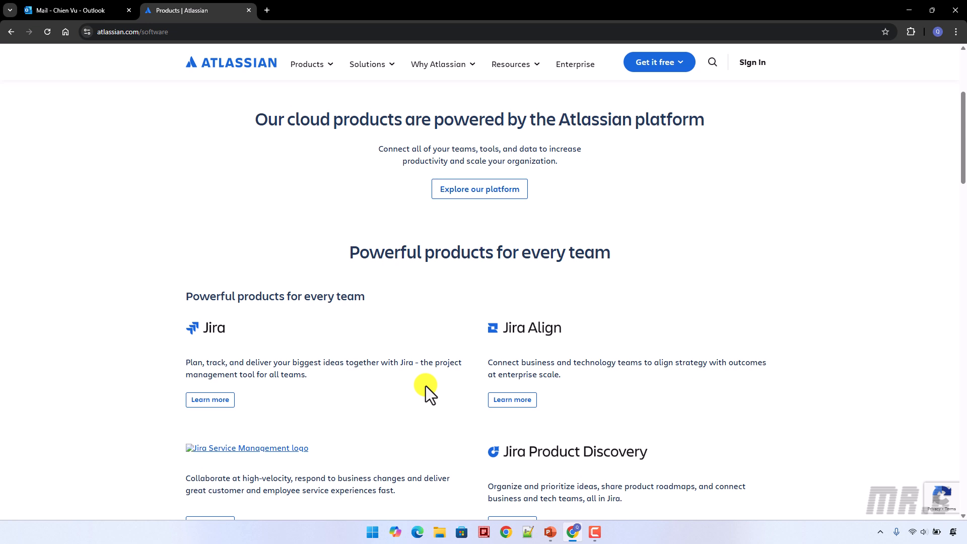
scroll(109, 336, "down", 2)
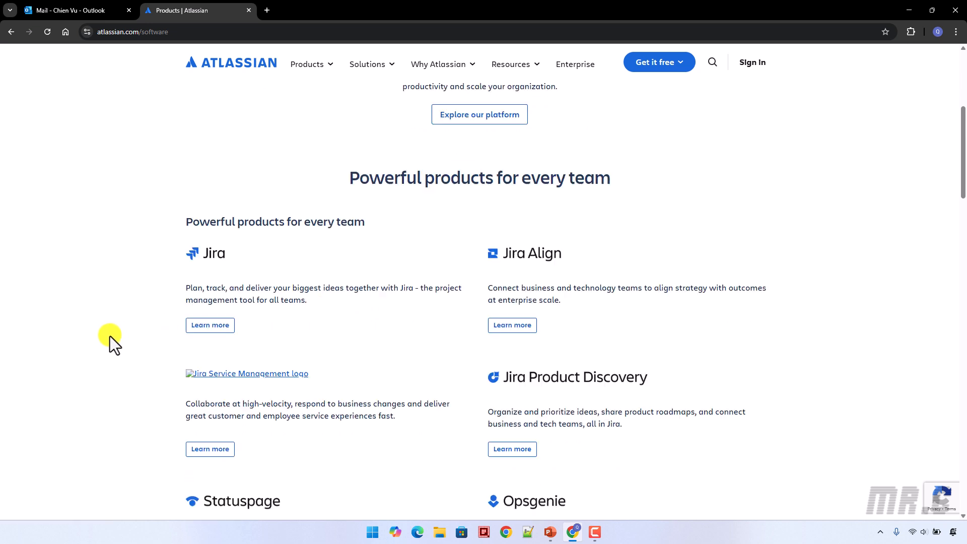
scroll(109, 334, "down", 9)
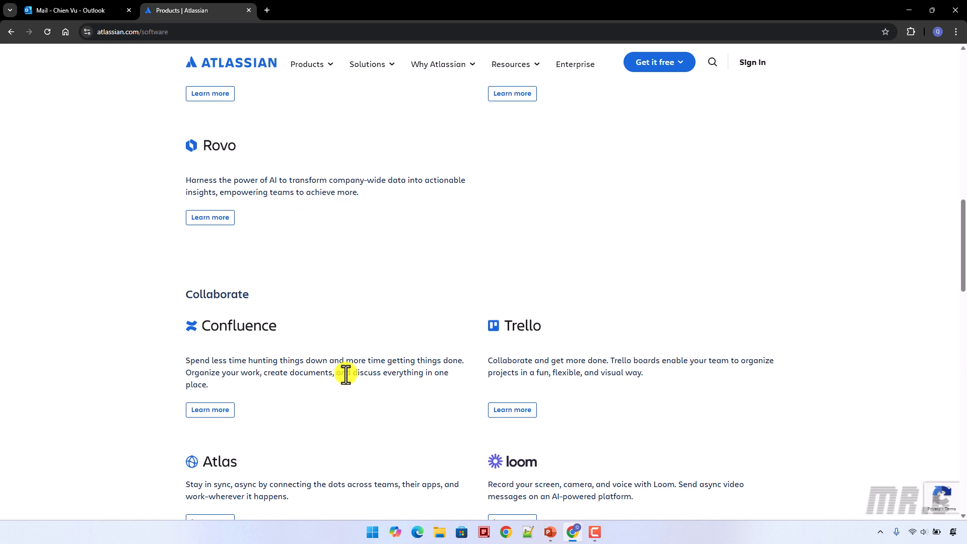
scroll(325, 407, "down", 3)
scroll(319, 403, "up", 15)
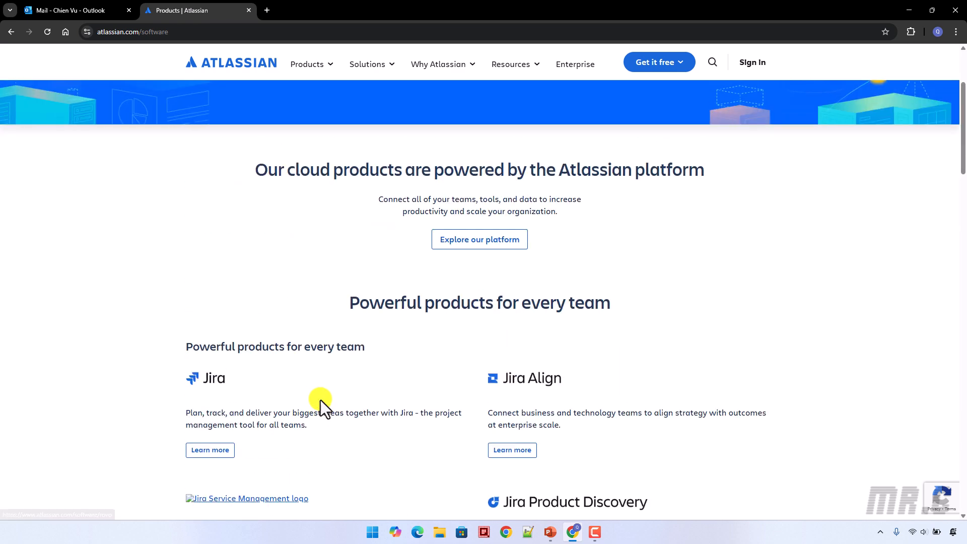
scroll(320, 395, "down", 7)
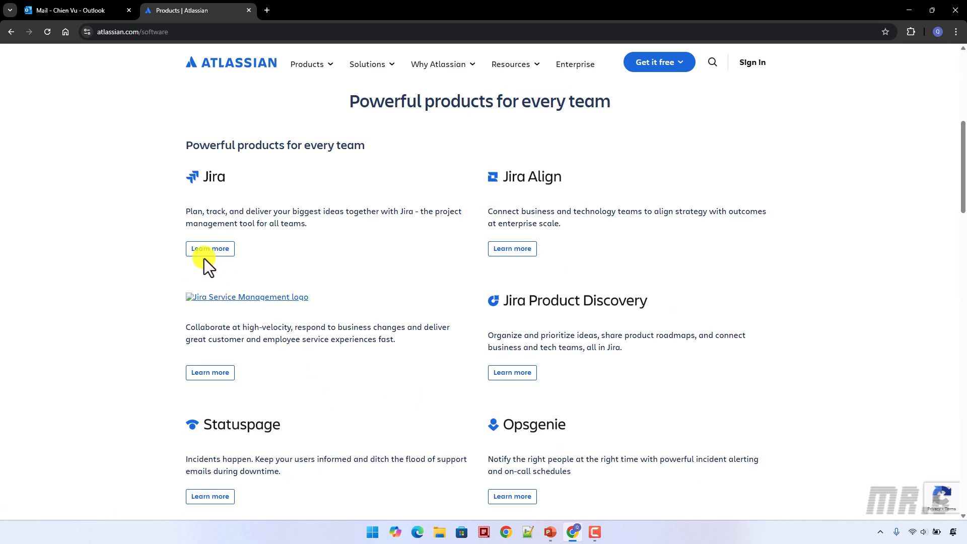
left_click(221, 249)
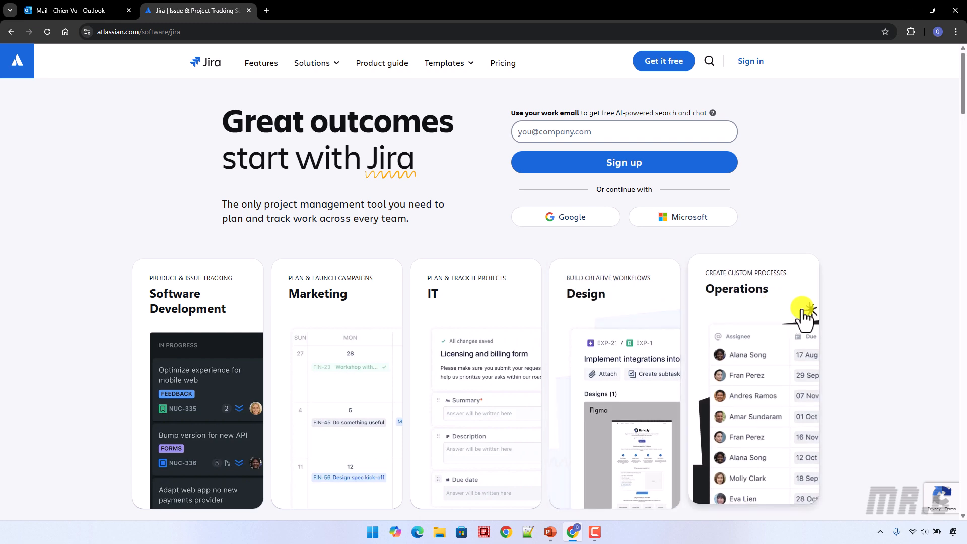
- Look over the Jira product page and open the free Jira sign-up form
scroll(879, 341, "down", 10)
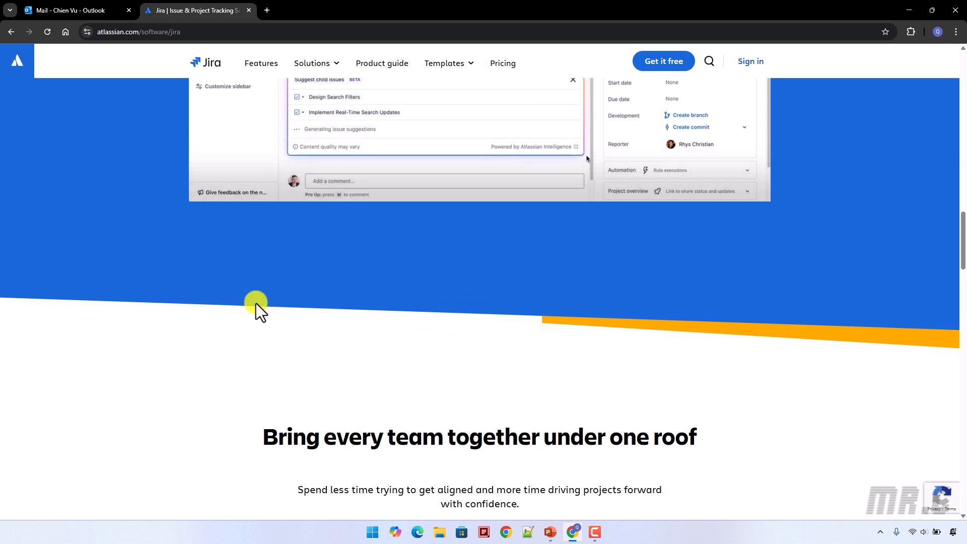
scroll(228, 370, "down", 4)
scroll(228, 370, "down", 15)
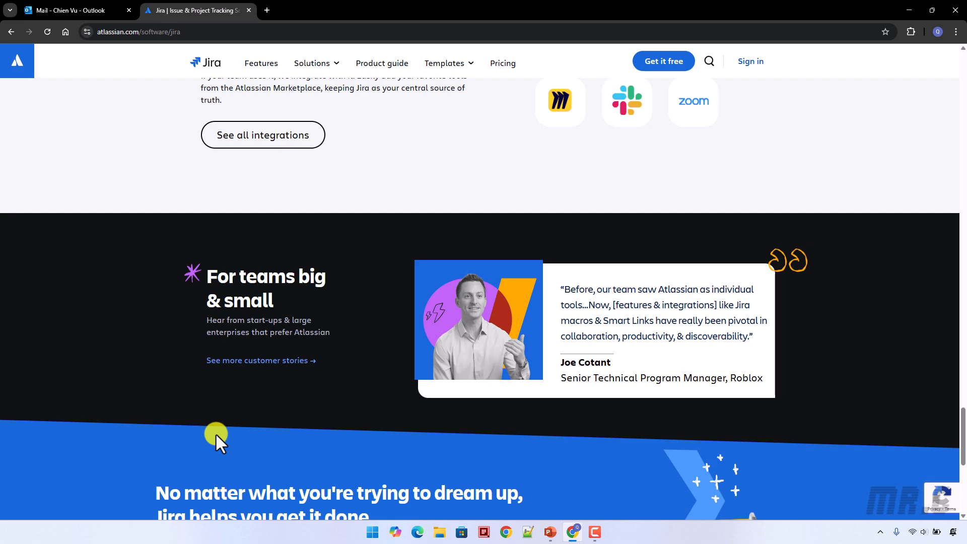
scroll(216, 434, "up", 12)
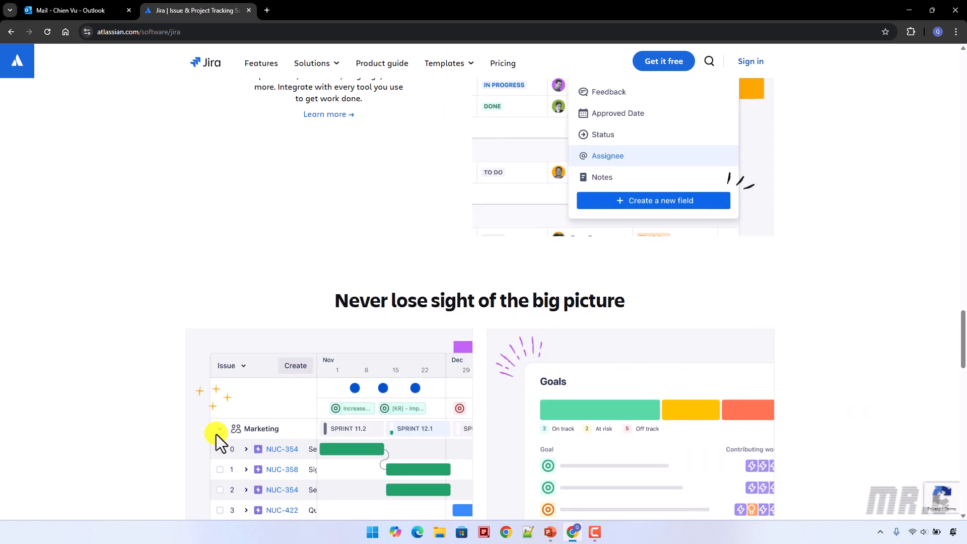
scroll(216, 434, "up", 15)
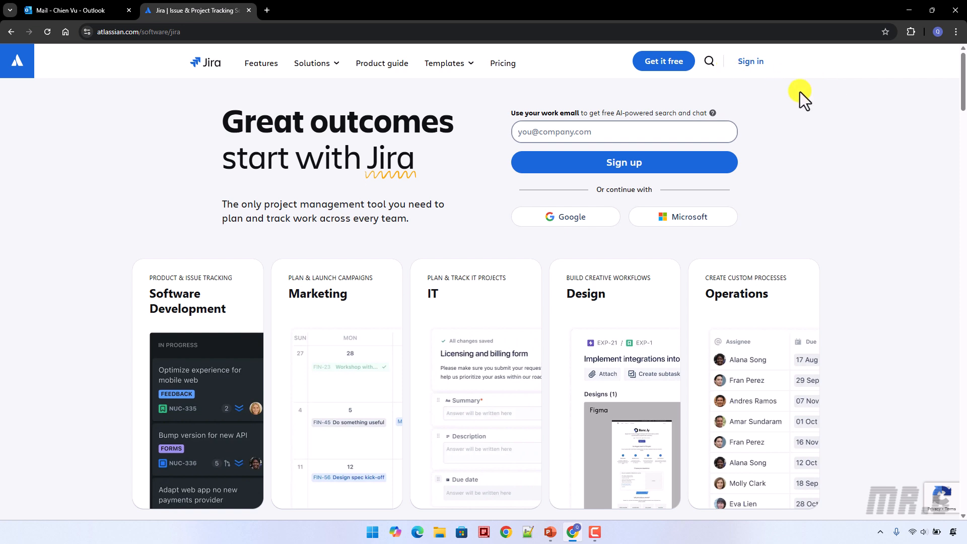
left_click(672, 61)
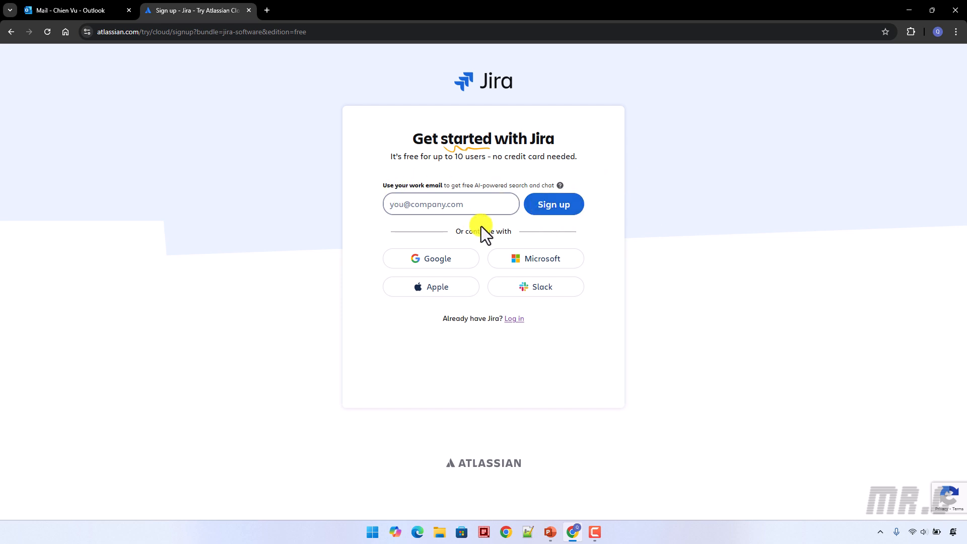
- Sign up with the saved work email address and continue with Remember me enabled
left_click(485, 203)
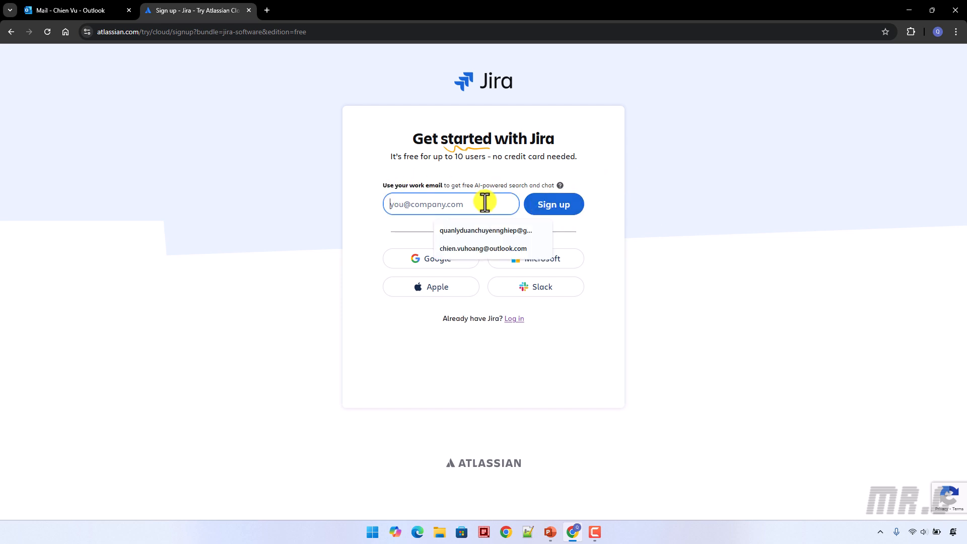
left_click(485, 252)
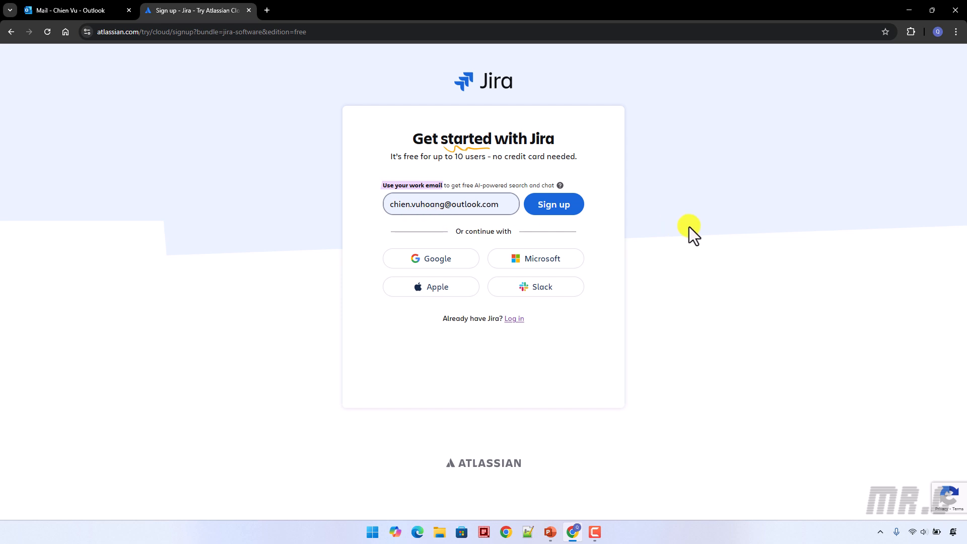
left_click(554, 207)
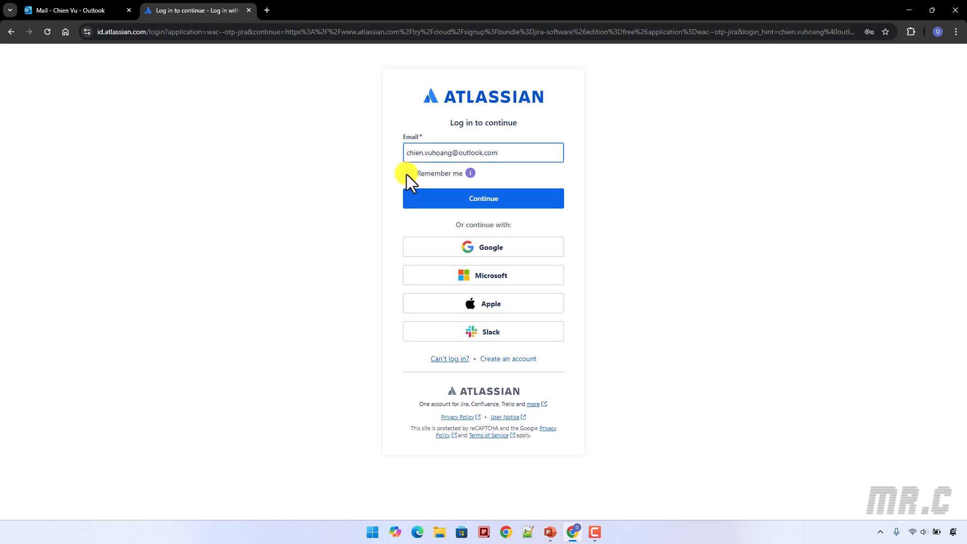
left_click(409, 173)
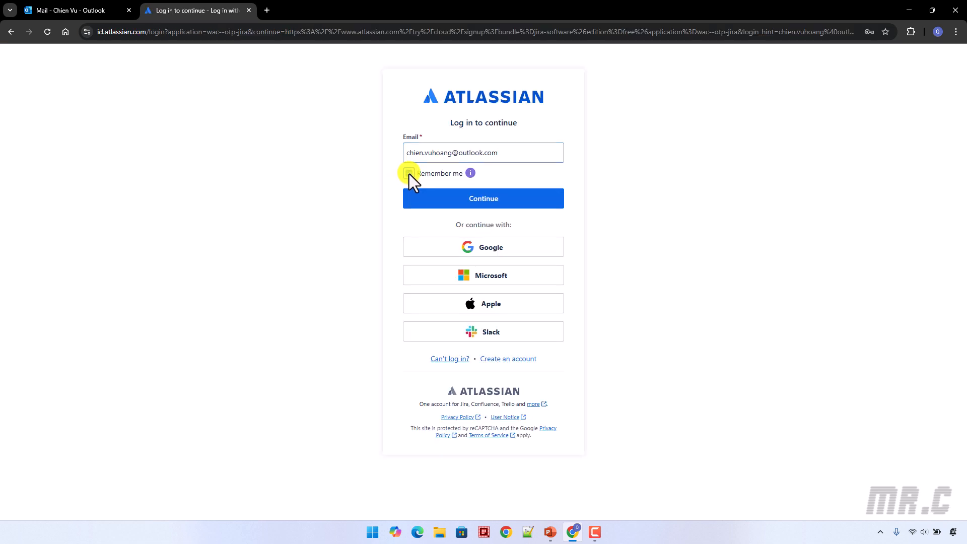
left_click(497, 200)
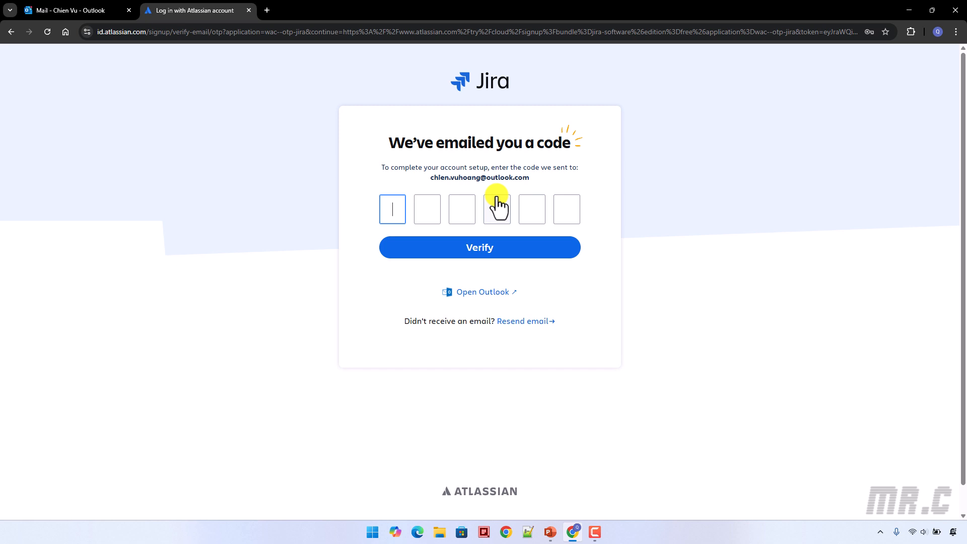
- Copy the verification code from the Atlassian email in Outlook and enter it on the Jira verification page
left_click(75, 10)
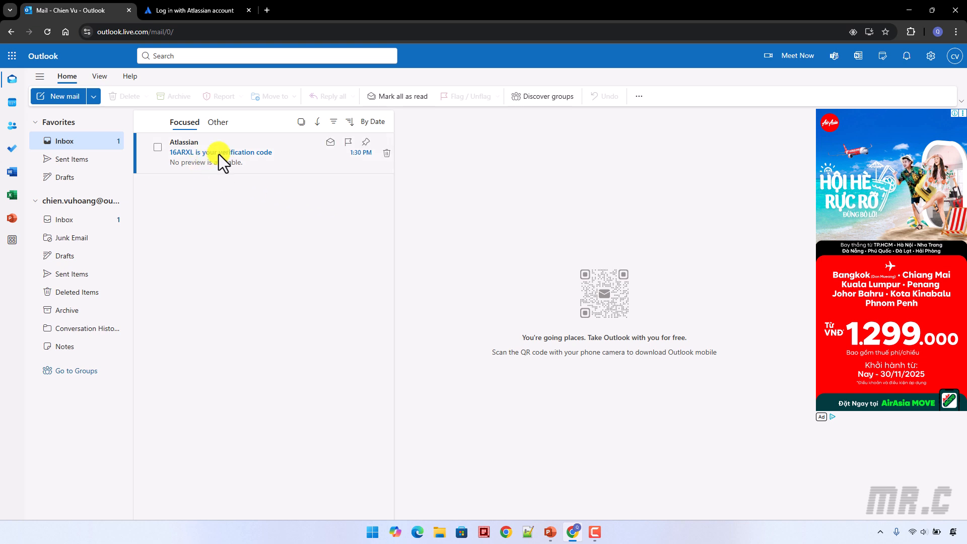
left_click(231, 152)
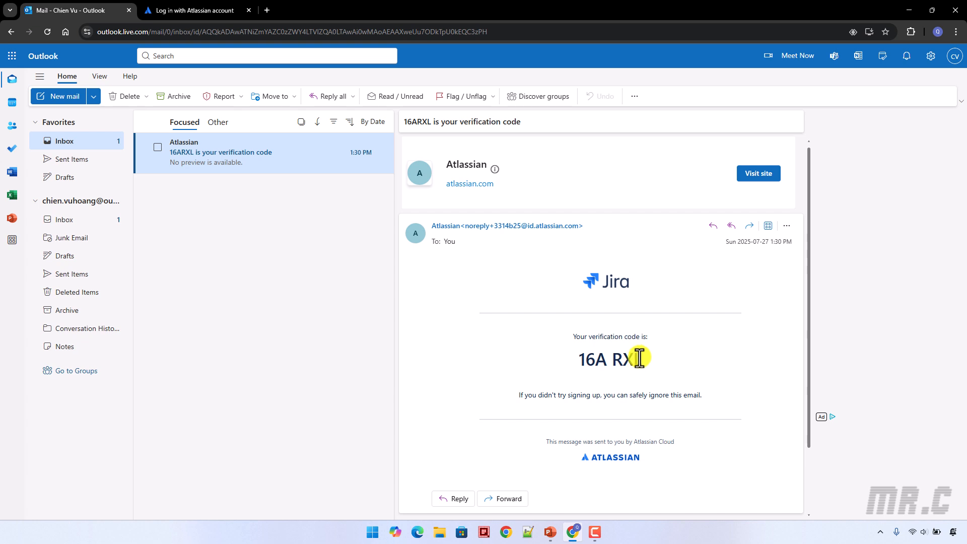
left_click_drag(642, 360, 582, 356)
right_click(580, 359)
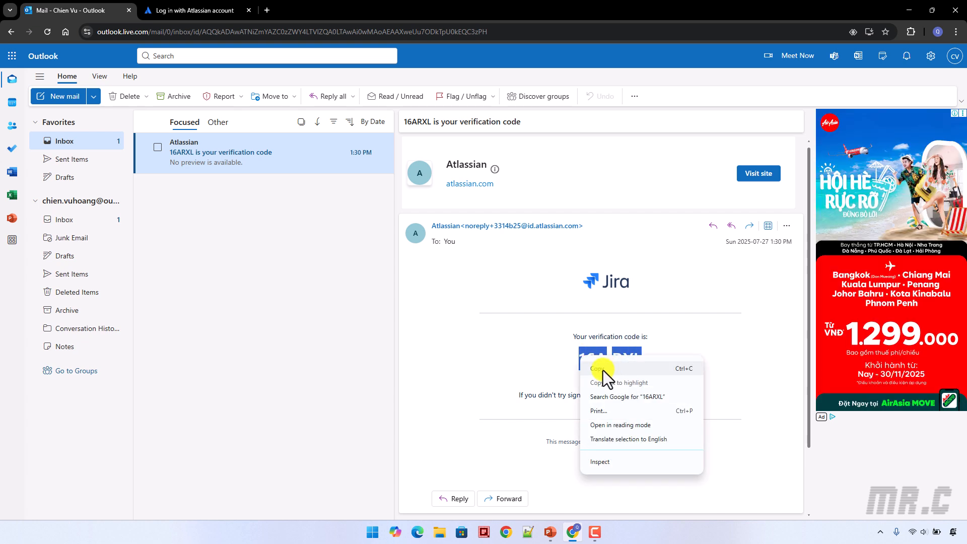
left_click(603, 371)
left_click(199, 10)
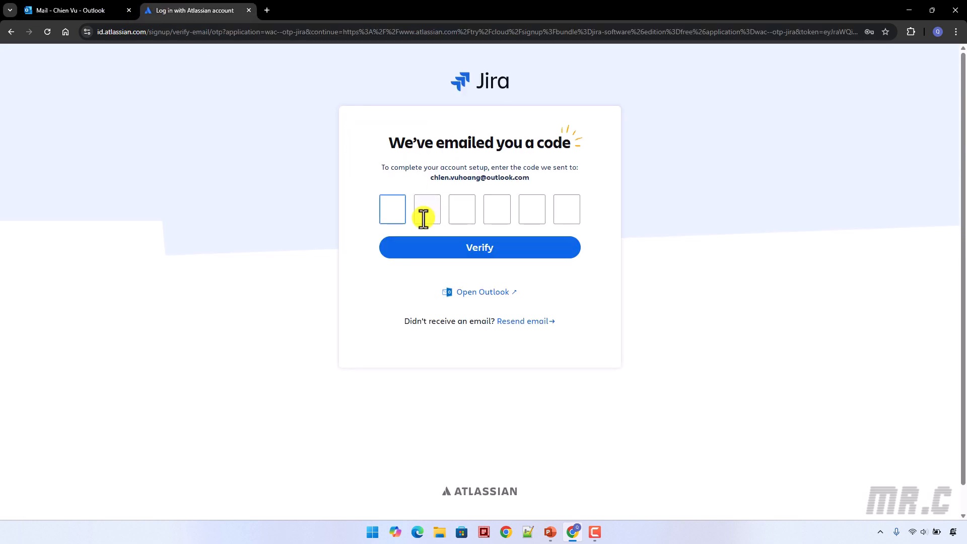
key("ctrl+v")
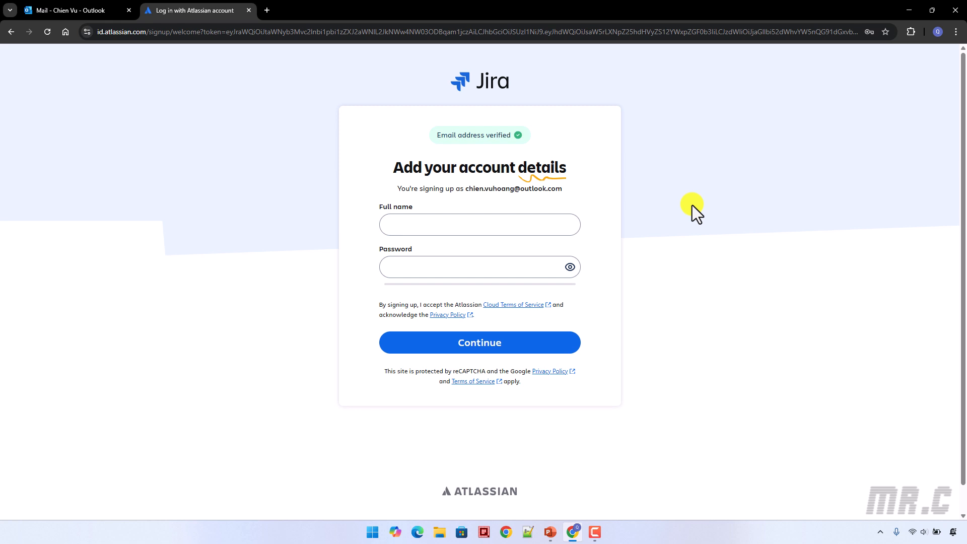
- Submit the account details with the full name and account password, and create the site under its suggested name
left_click(454, 222)
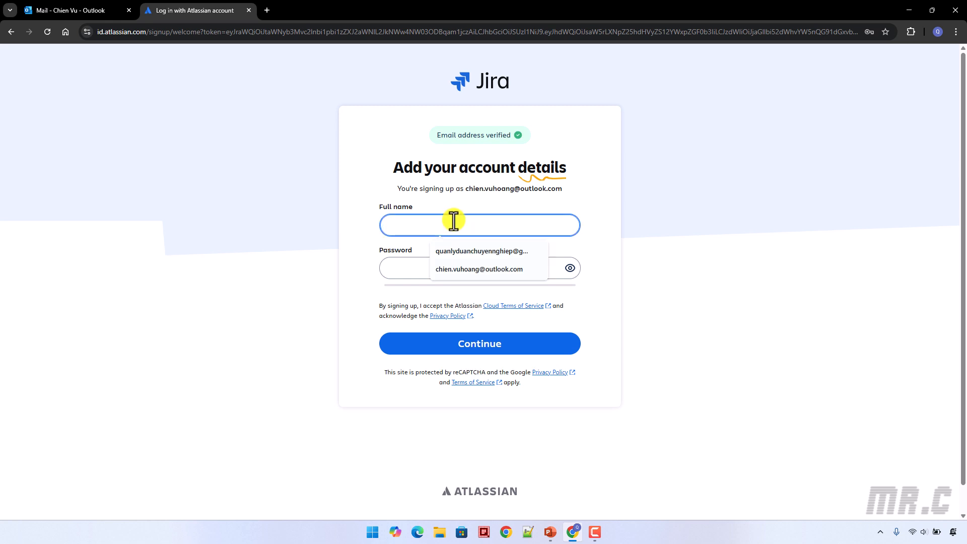
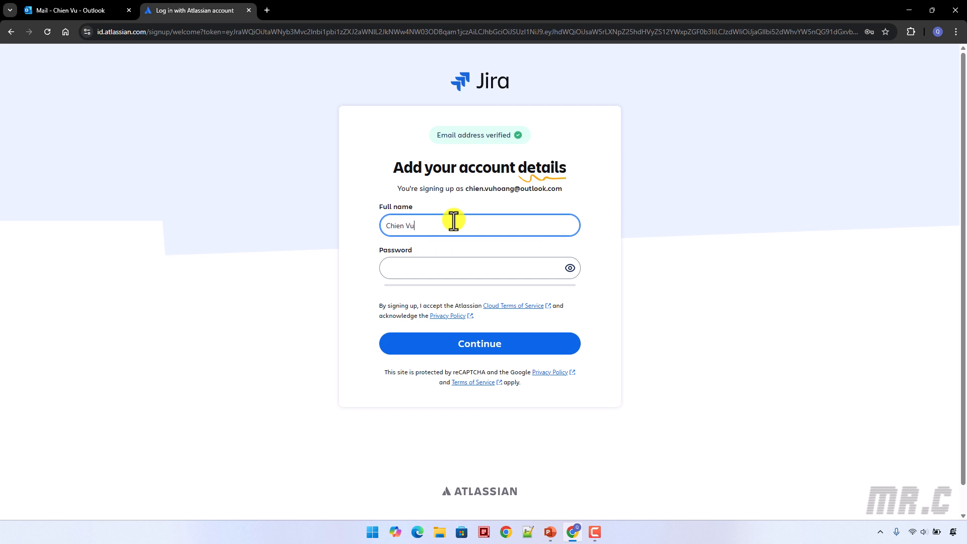
left_click(446, 264)
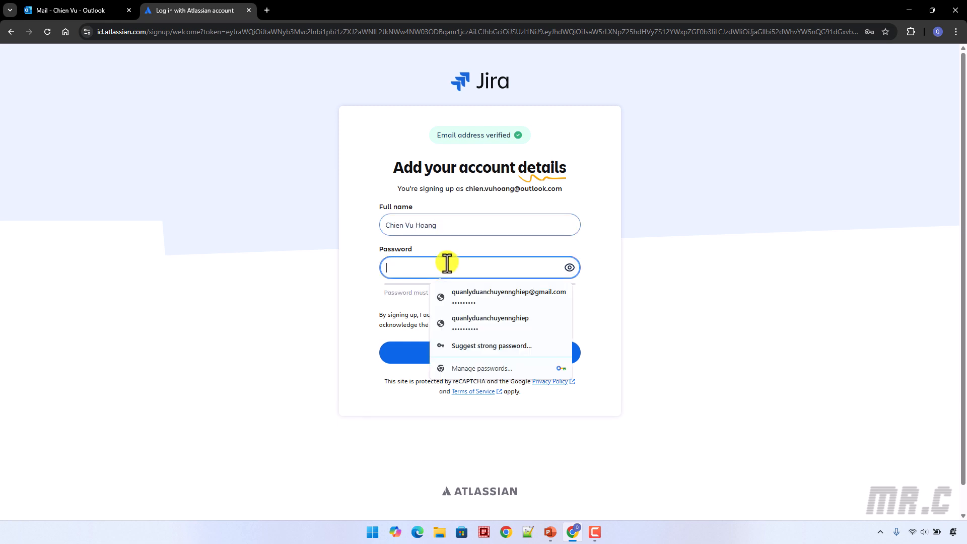
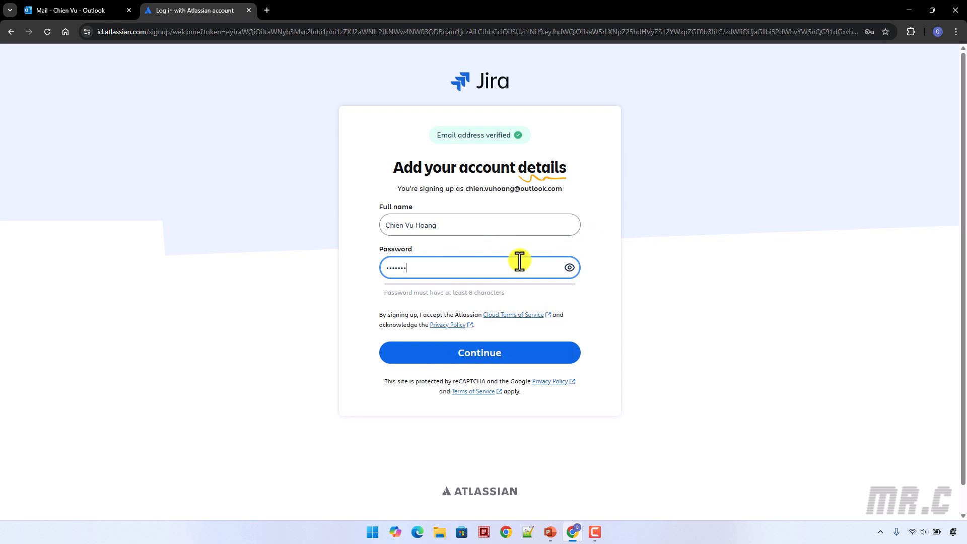
left_click(501, 352)
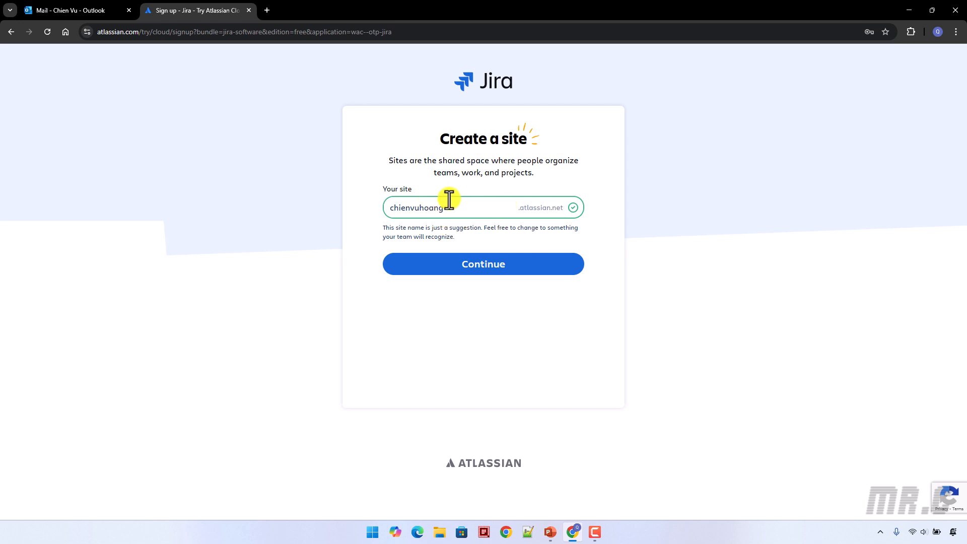
left_click(487, 264)
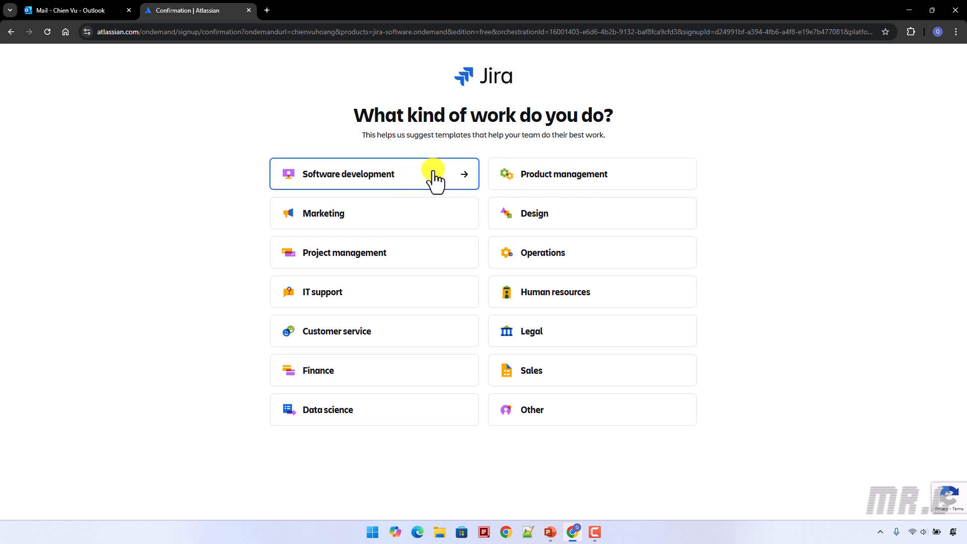
- Choose the kind of work done, and submit all six planned Jira uses, from Map work dependencies to Track bugs
left_click(525, 212)
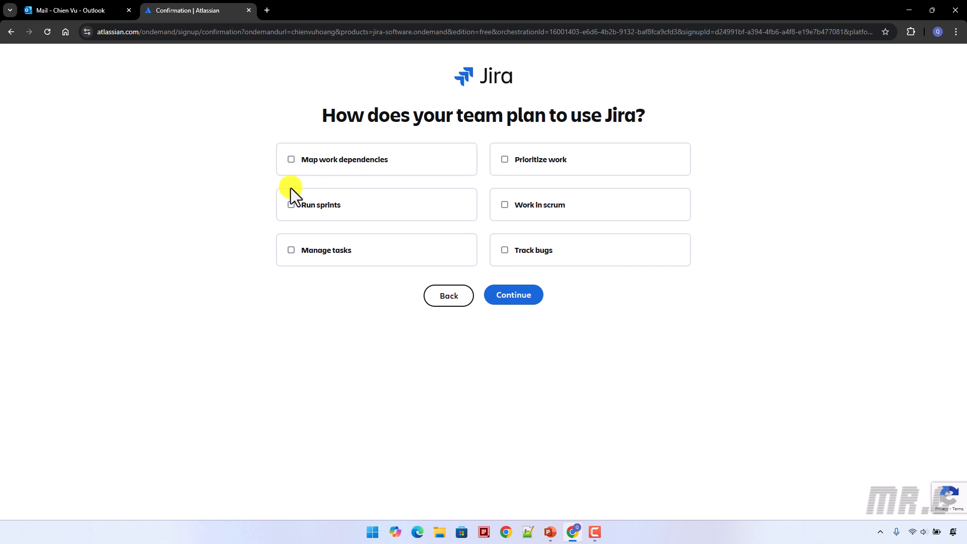
left_click(504, 159)
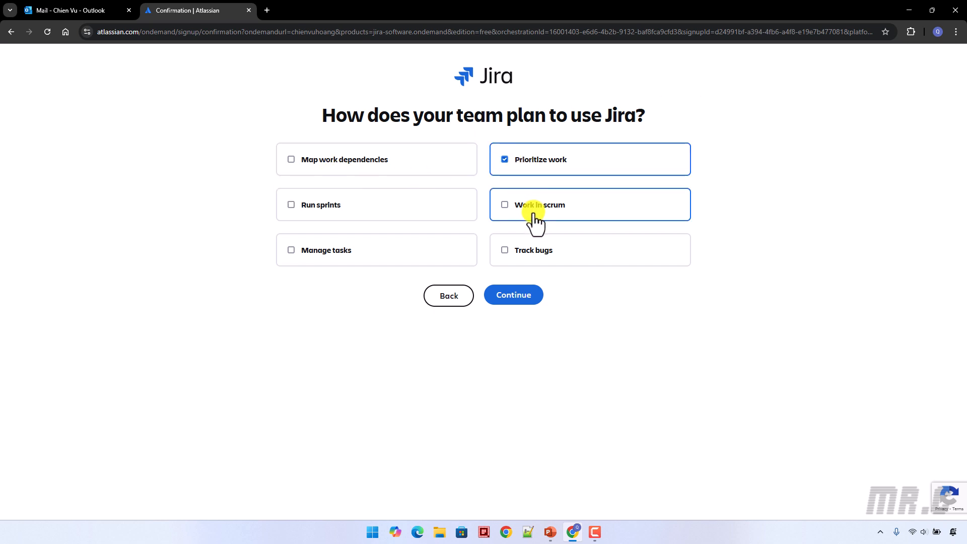
left_click(504, 208)
left_click(317, 207)
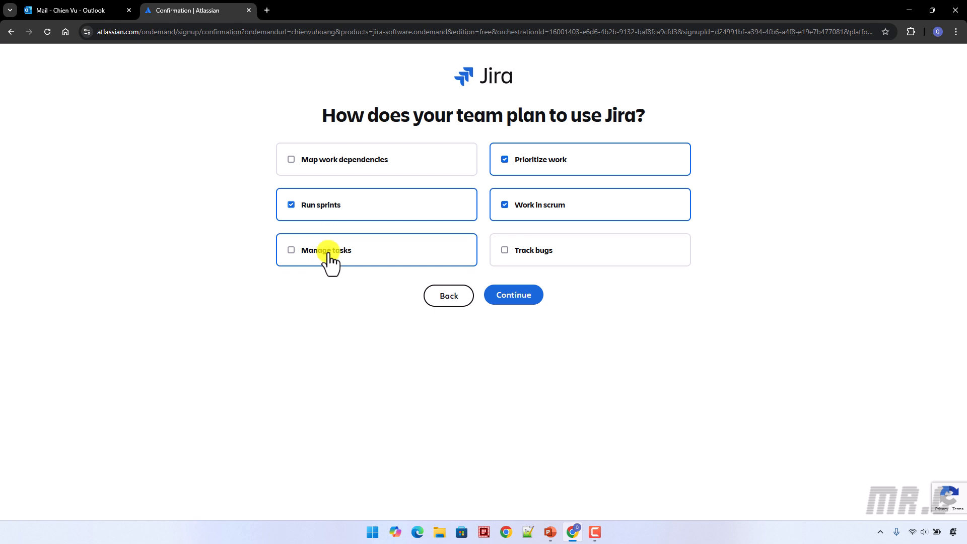
left_click(330, 252)
left_click(383, 161)
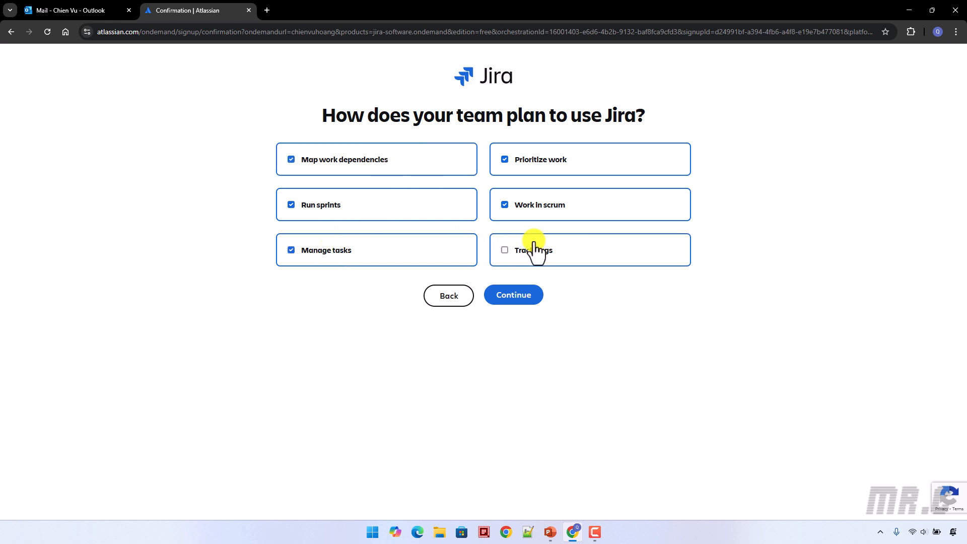
left_click(534, 249)
left_click(513, 296)
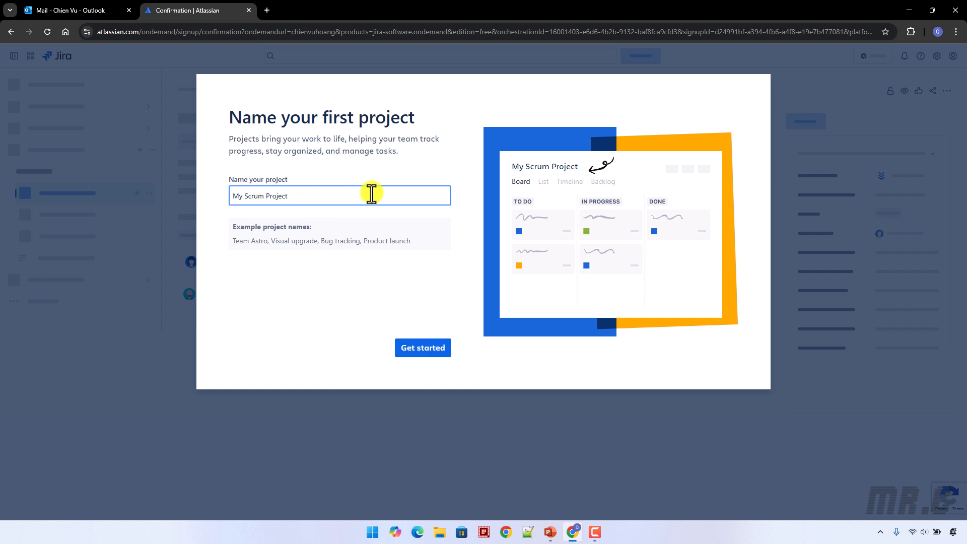
- Name the first project "My Training Project - " followed by the owner's short name, and continue the setup
left_click_drag(363, 194, 207, 194)
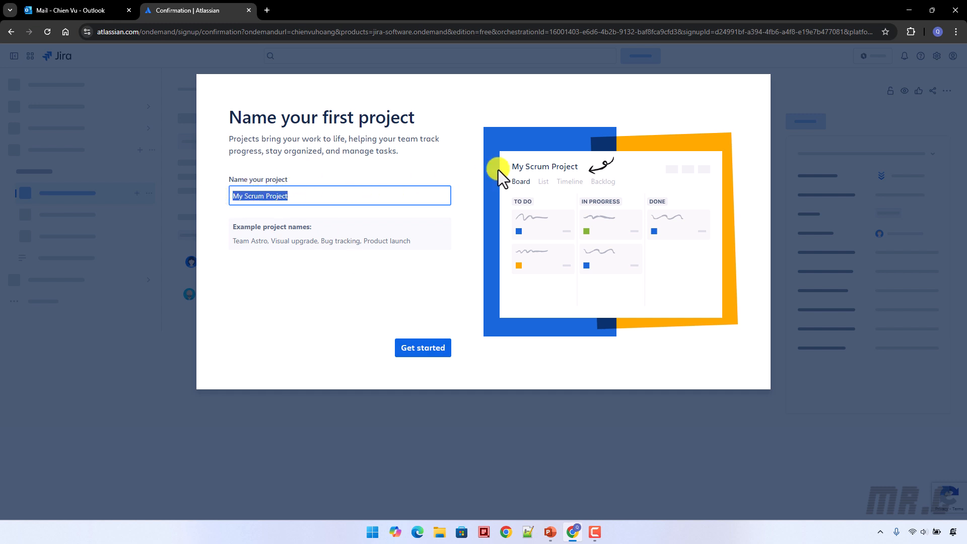
type("My T")
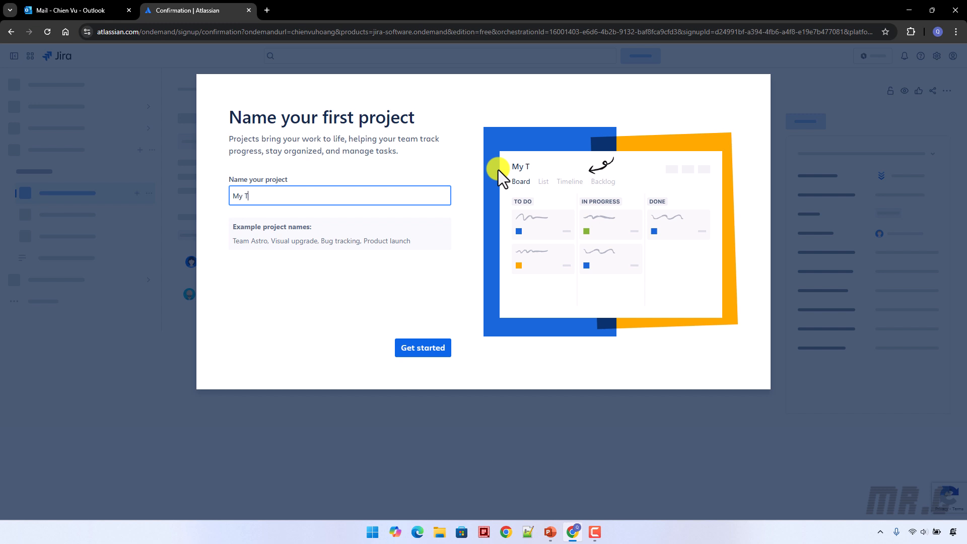
type("raining Project - ChienVu")
key("BackSpace")
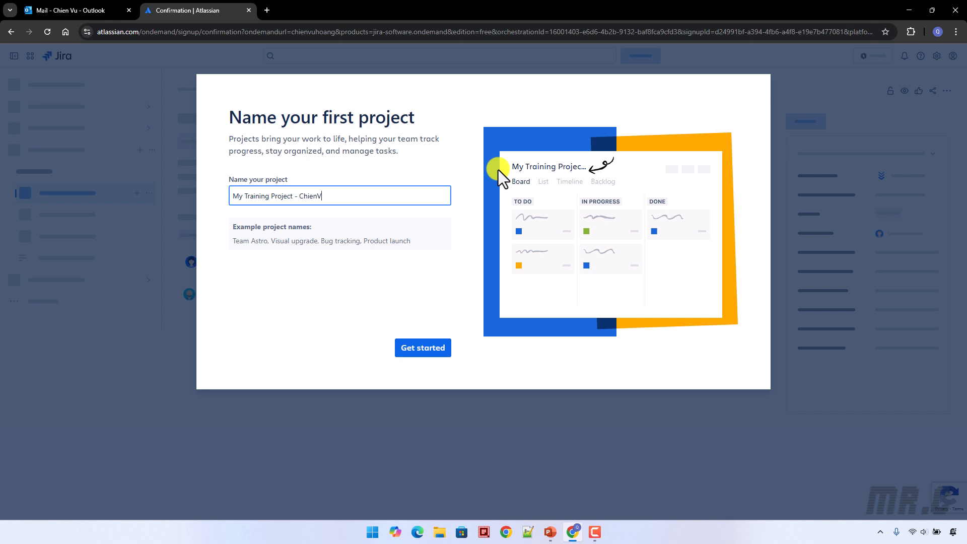
type("H")
left_click(428, 350)
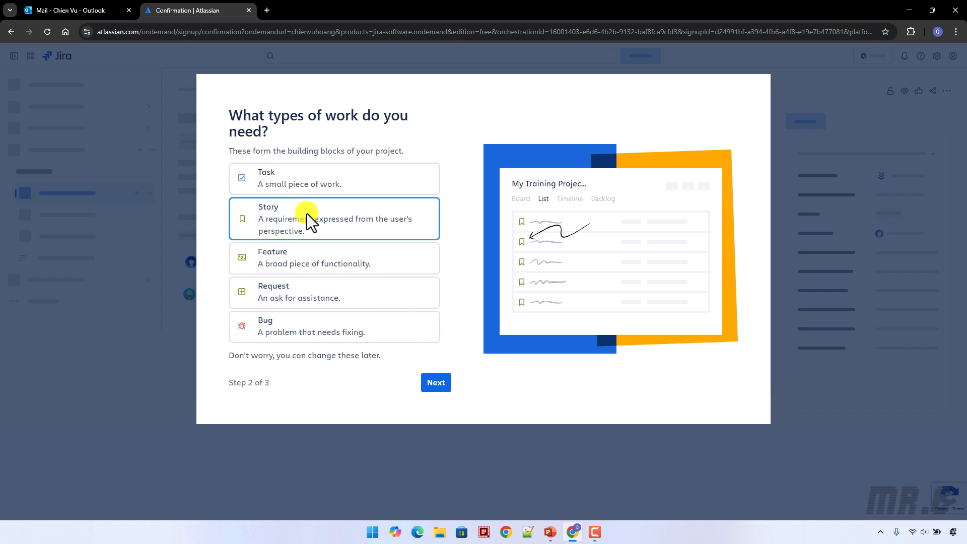
- Include the work types Task, Story, Feature, Request and Bug, and finish the project setup with the suggested statuses
left_click(333, 214)
left_click(332, 215)
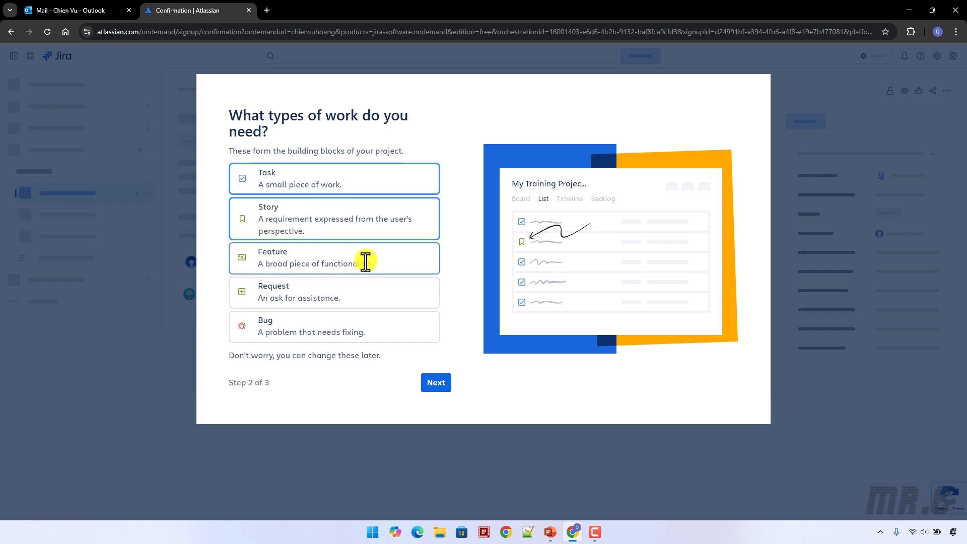
left_click(367, 261)
left_click(337, 295)
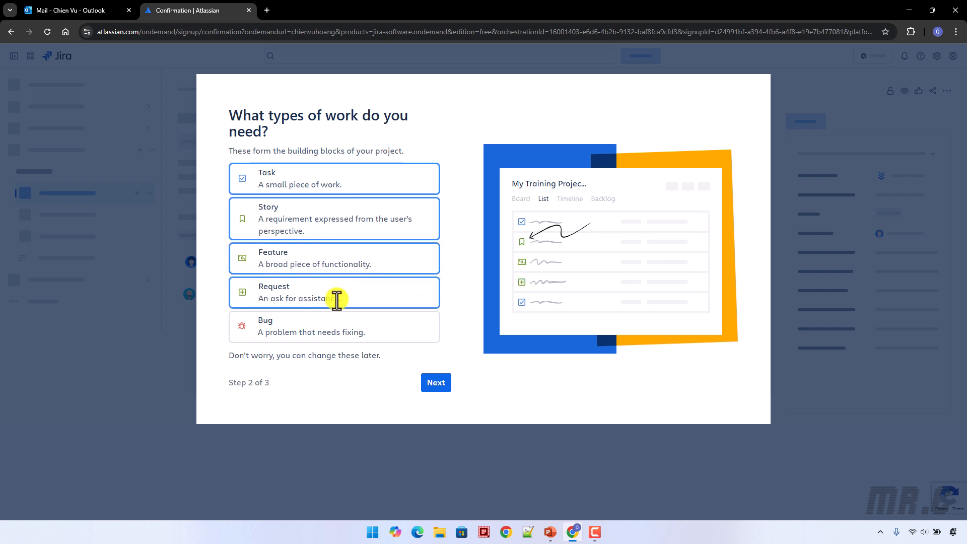
left_click(341, 333)
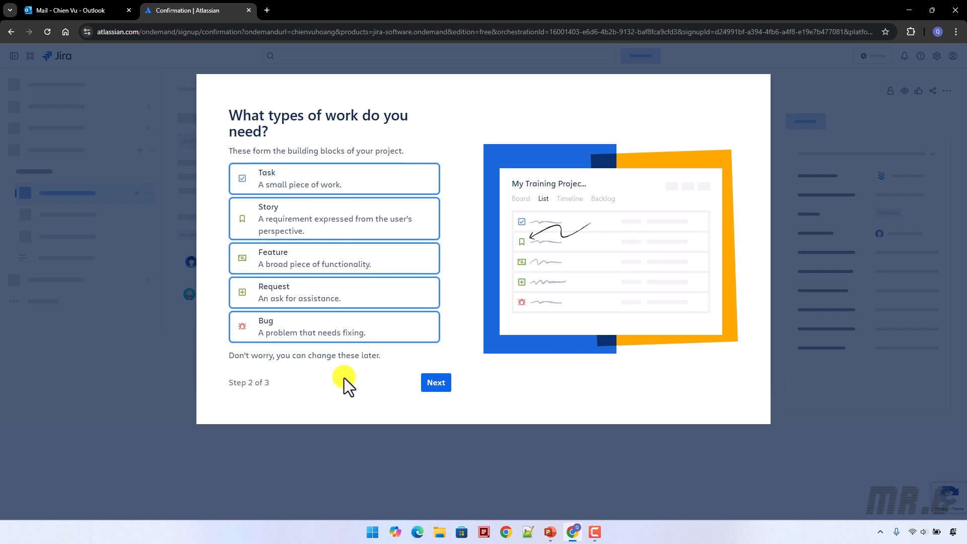
left_click(435, 386)
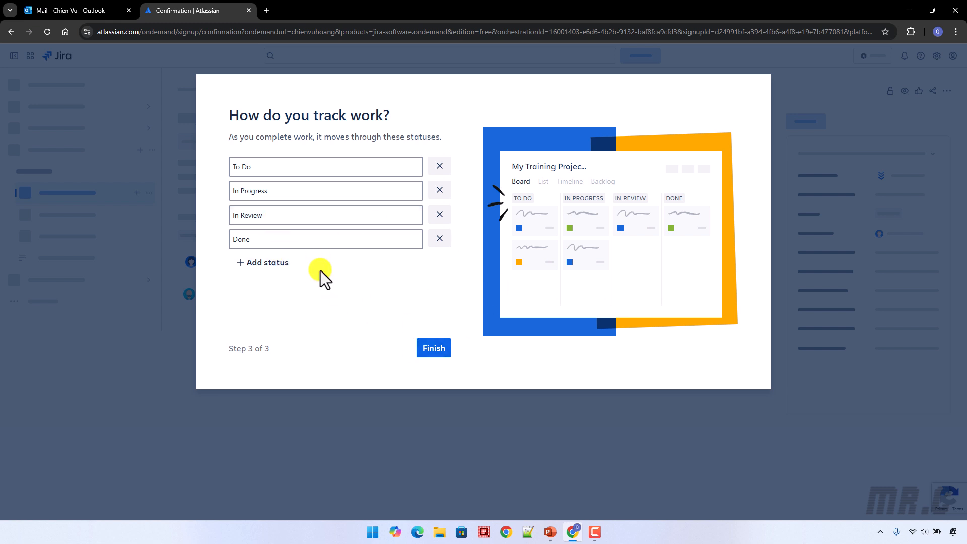
left_click(435, 348)
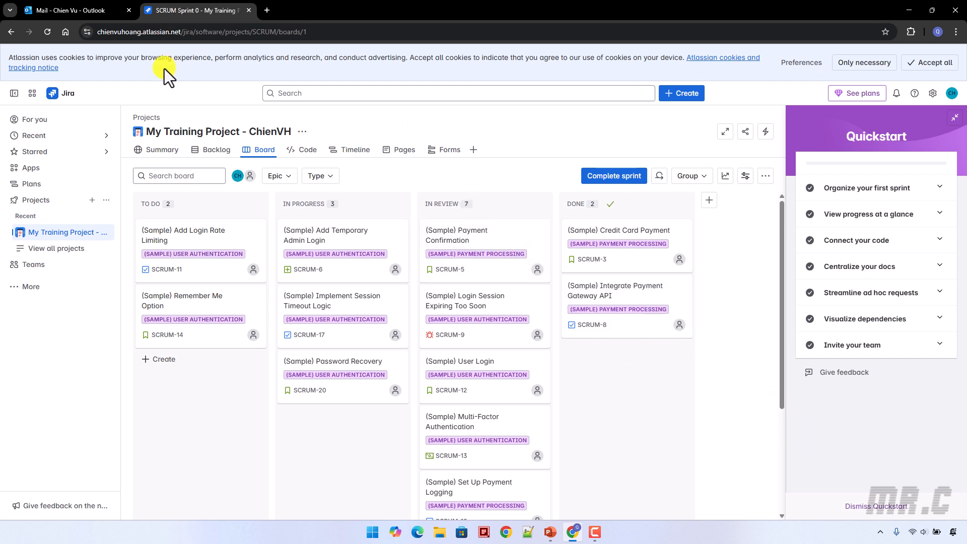
- Accept all cookies, and dismiss the Quickstart guide after viewing its sprint organization and progress topics
left_click(940, 63)
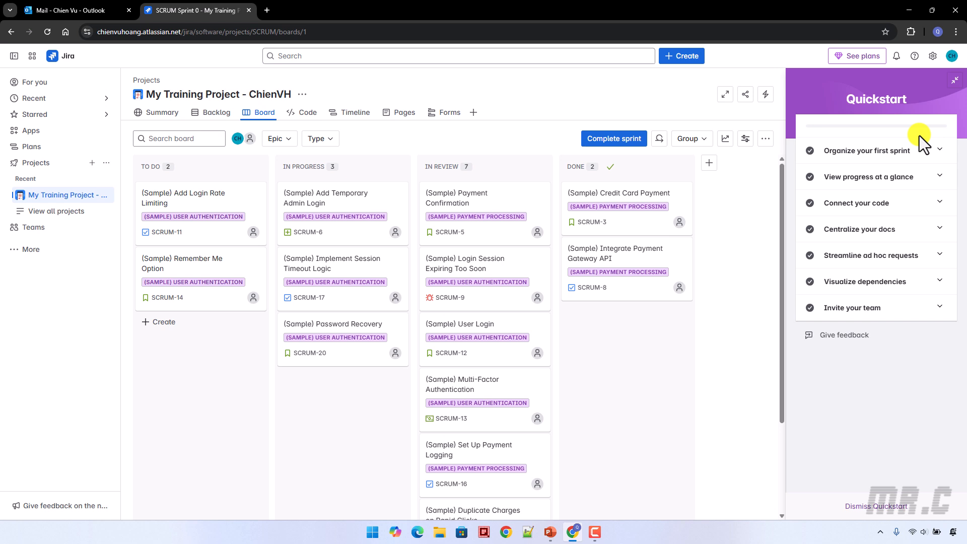
left_click(940, 150)
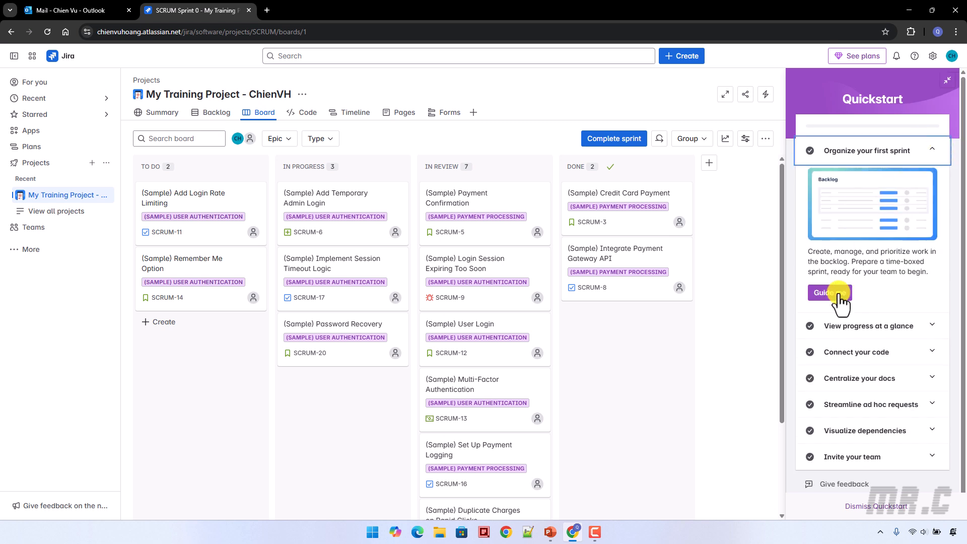
left_click(932, 325)
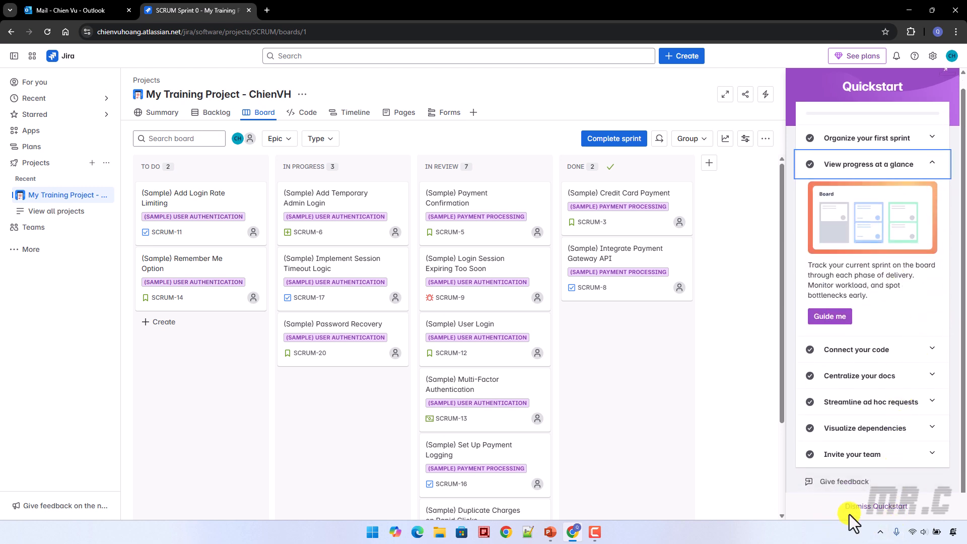
left_click(886, 508)
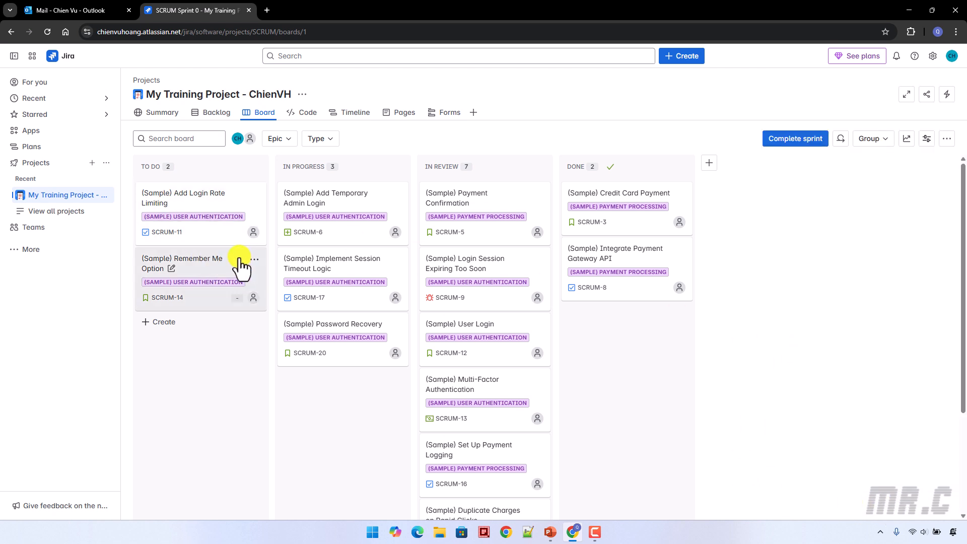
- Review the Add Temporary Admin Login work item's activity views, from All to Work log, and its details, and close it
left_click(308, 198)
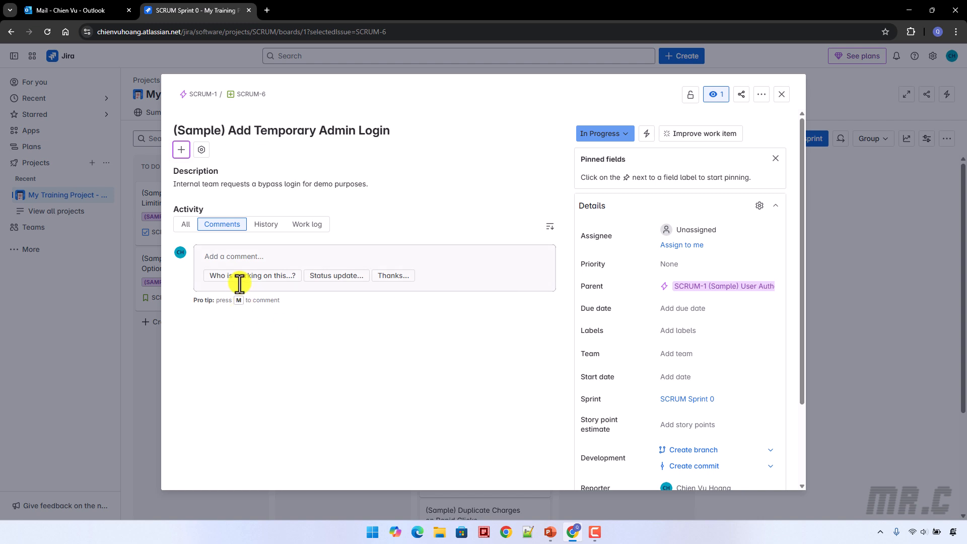
left_click(182, 225)
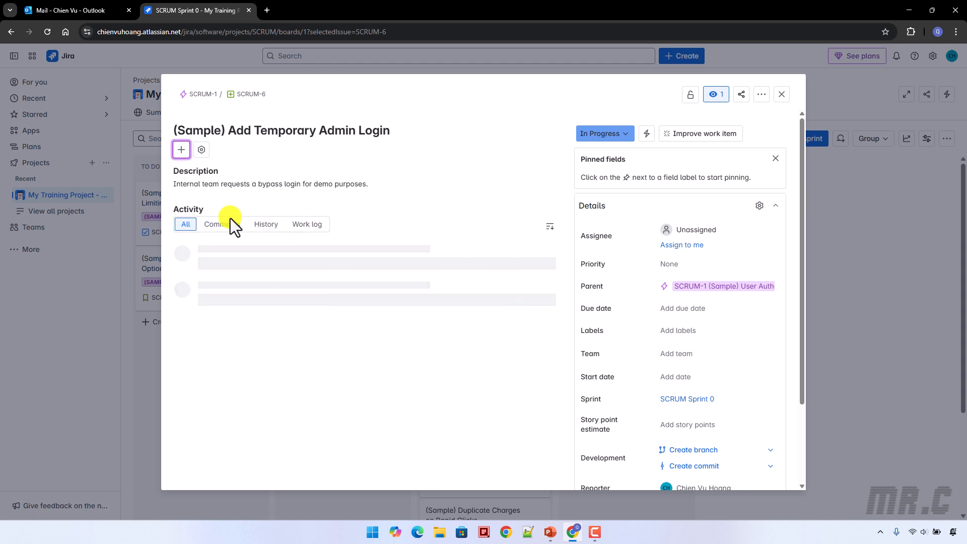
left_click(266, 224)
left_click(307, 224)
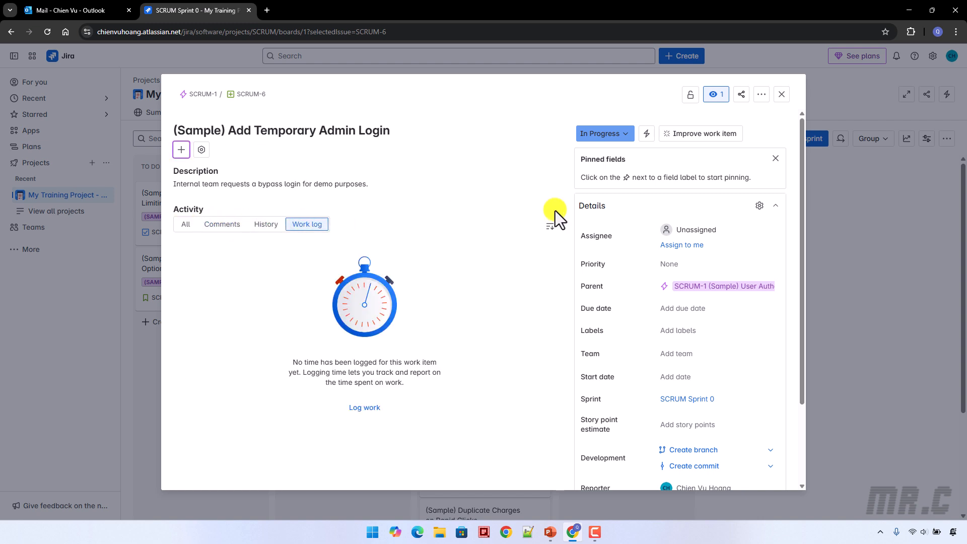
scroll(704, 334, "down", 2)
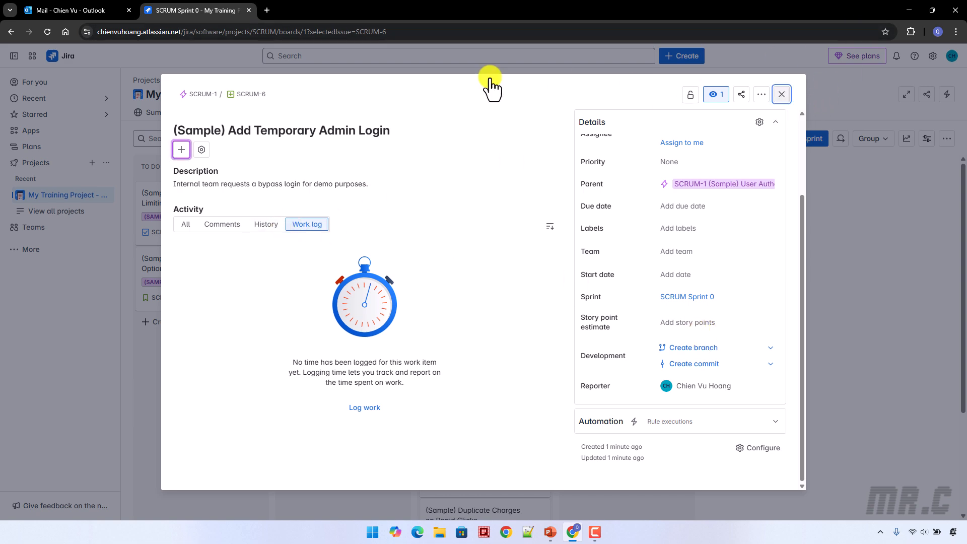
key("Escape")
- Look through the worked-on, viewed, assigned, starred and boards lists on the For you home page
left_click(54, 57)
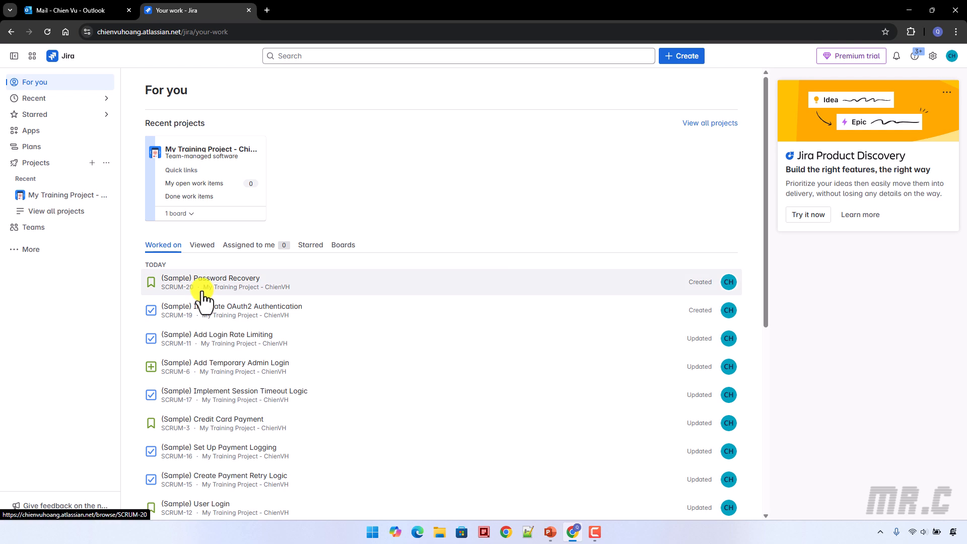
scroll(227, 307, "down", 6)
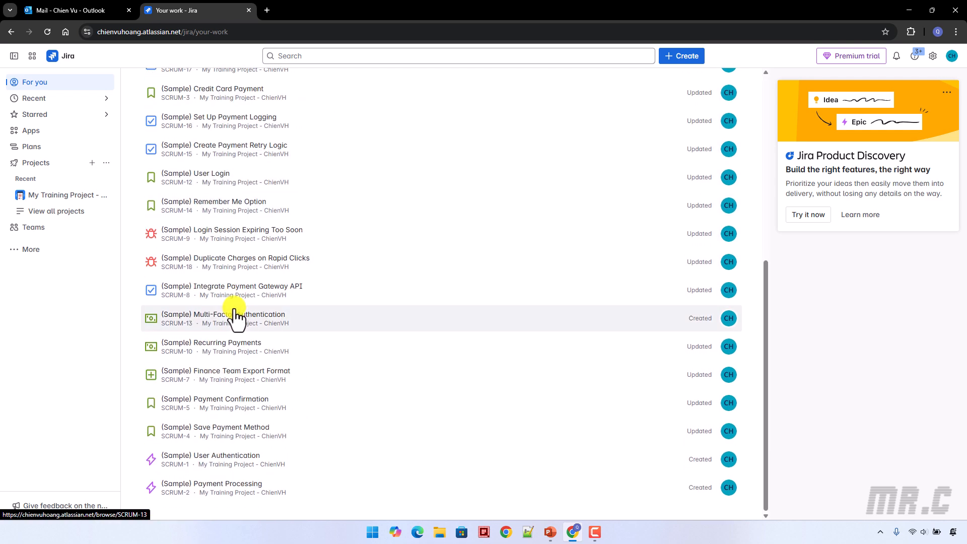
scroll(355, 285, "up", 6)
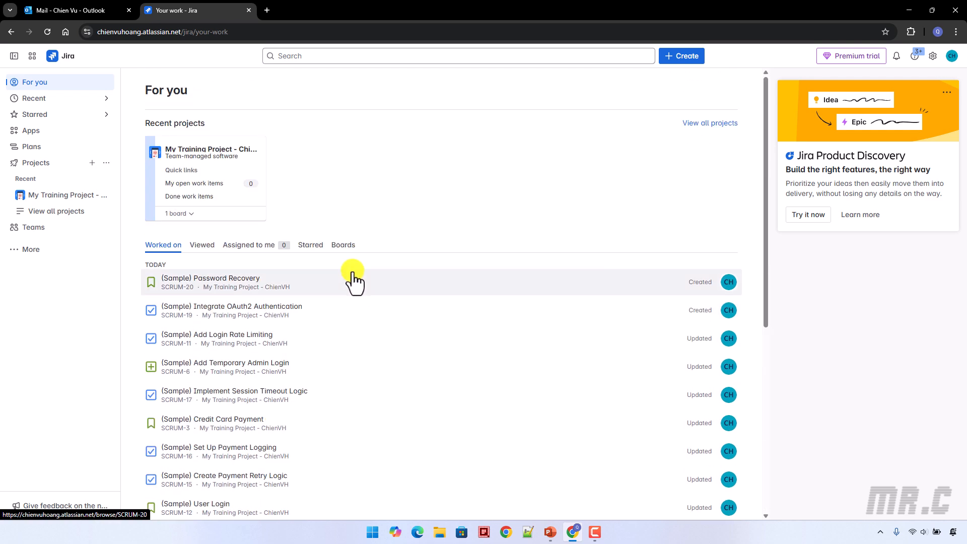
left_click(202, 246)
left_click(248, 247)
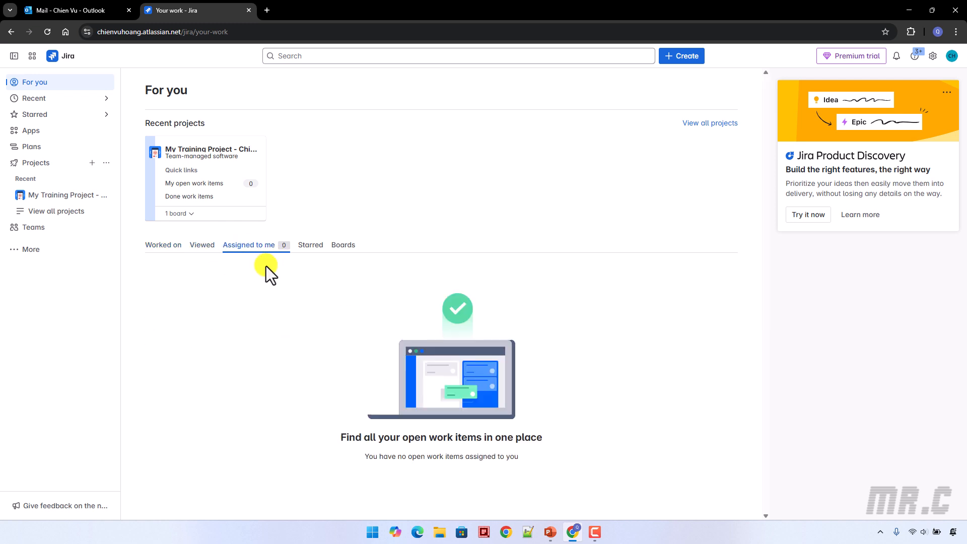
left_click(304, 247)
left_click(345, 246)
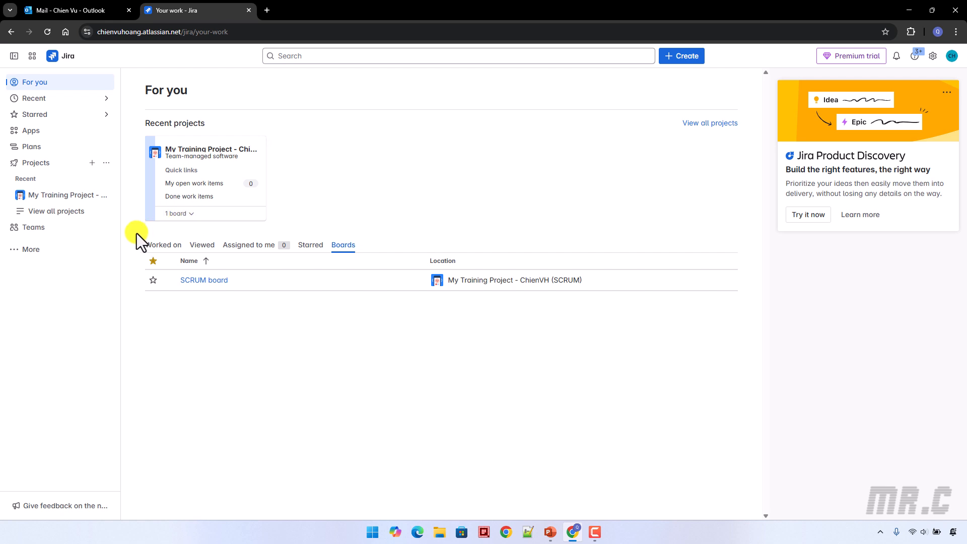
- Show the overview of all dashboards on the site
left_click(37, 251)
left_click(52, 285)
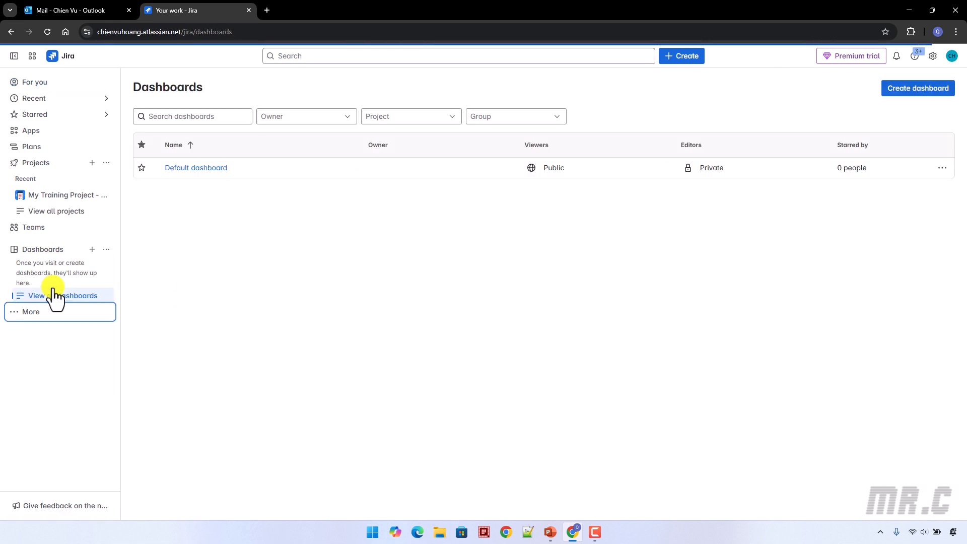